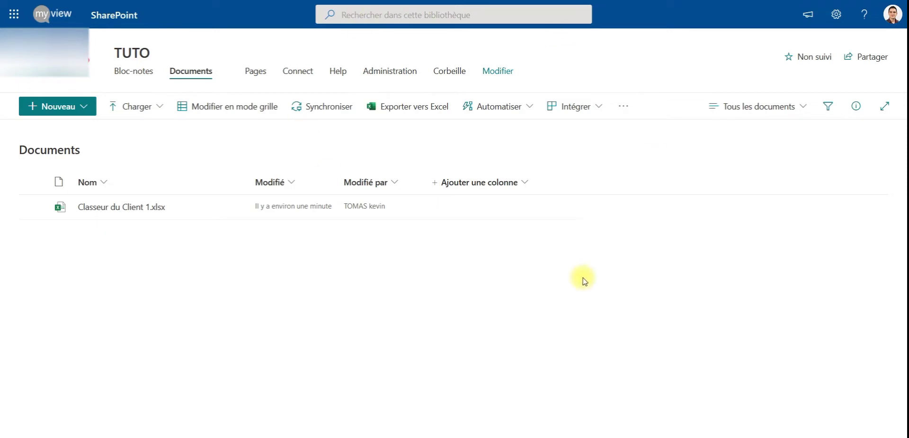
Step: Open Classeur du Client 1.xlsx from the TUTO Documents library in Excel for the web
{"action": "mouse_move", "coordinate": [119, 211]}
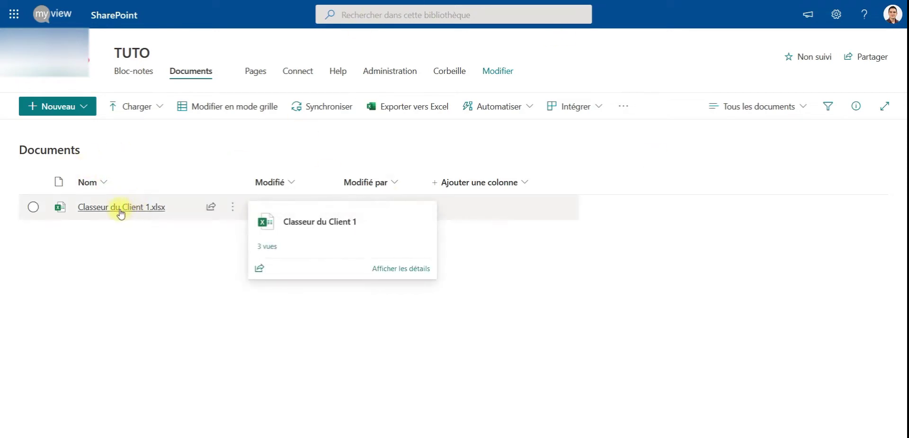
{"action": "left_click", "coordinate": [121, 211]}
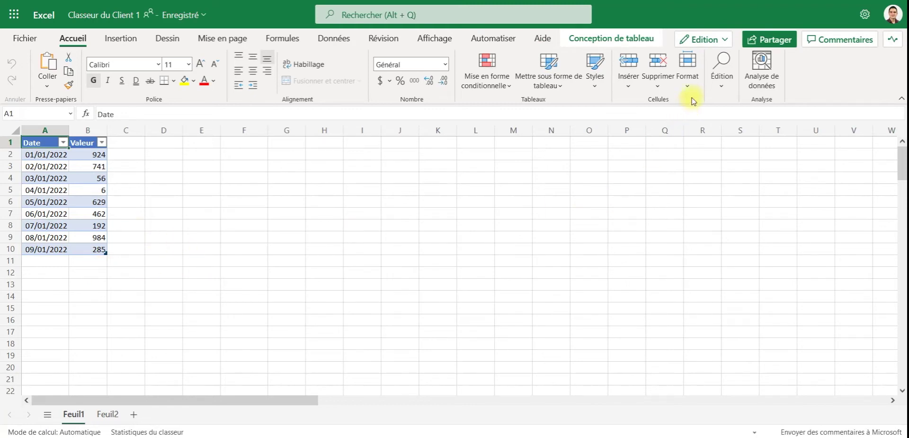
Step: Choose 'Ouvrir dans l'application de bureau' from the Edition menu to open the workbook in desktop Excel
{"action": "left_click", "coordinate": [725, 40]}
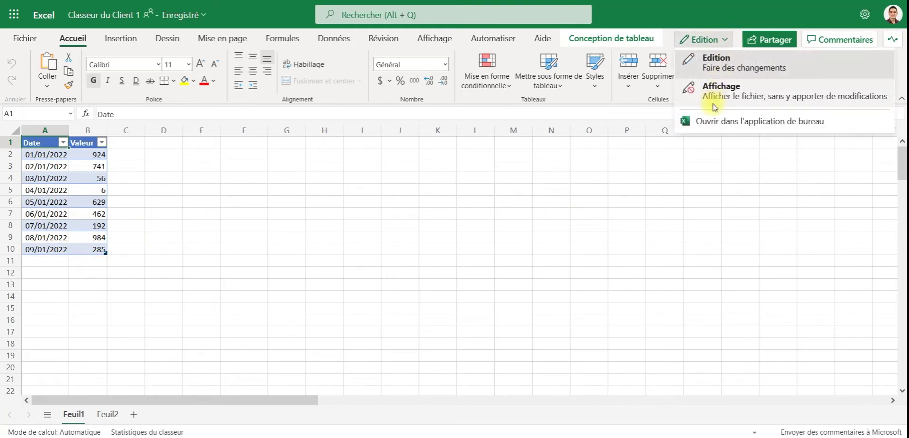
{"action": "left_click", "coordinate": [714, 120]}
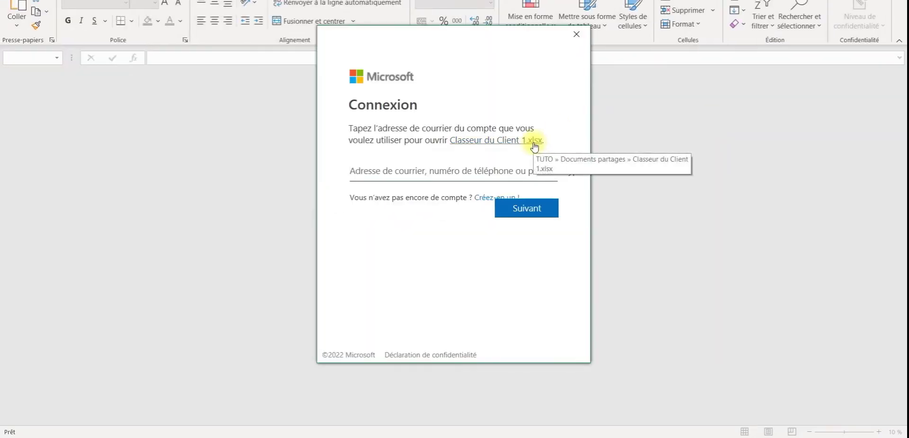
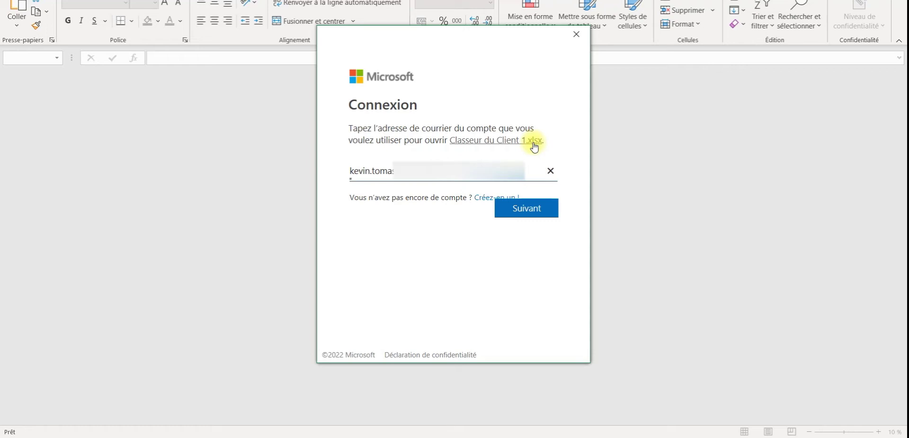
Step: Sign in with the account e-mail, then restore the Excel window to a smaller size
{"action": "key", "text": "Return"}
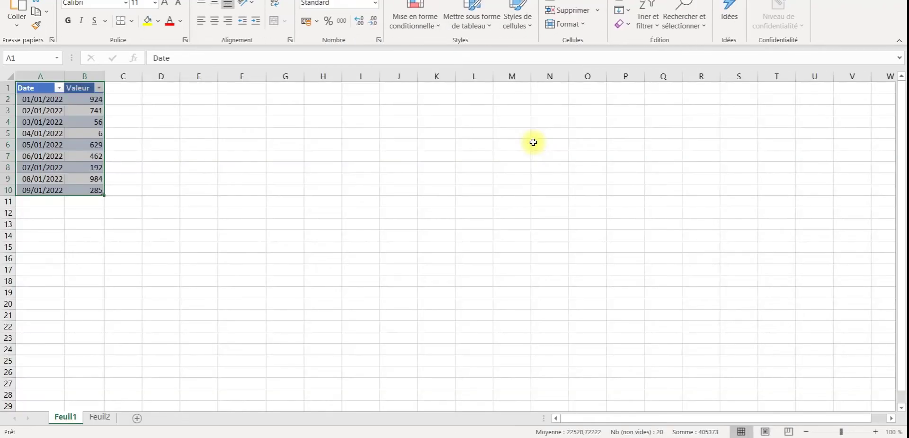
{"action": "mouse_move", "coordinate": [545, 10]}
{"action": "left_mouse_down"}
{"action": "mouse_move", "coordinate": [555, 28]}
{"action": "mouse_move", "coordinate": [538, 21]}
{"action": "left_mouse_up"}
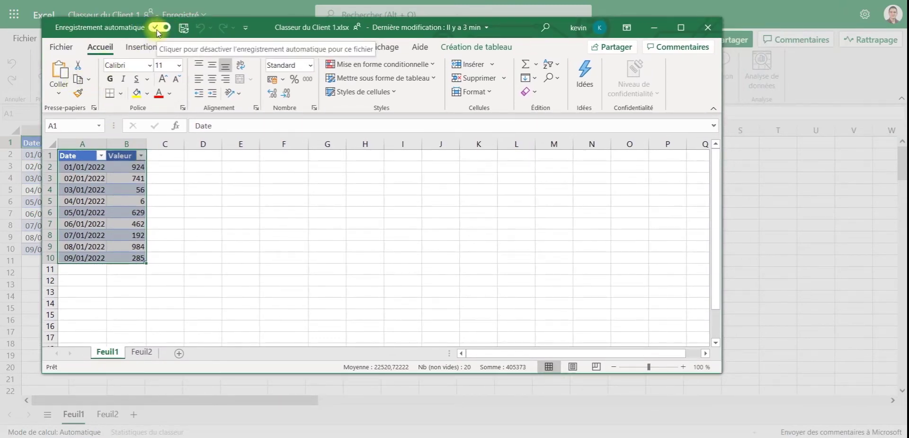
Step: Copy the workbook's path via Fichier > Informations > 'Copier le chemin d'accès'
{"action": "left_click", "coordinate": [63, 48]}
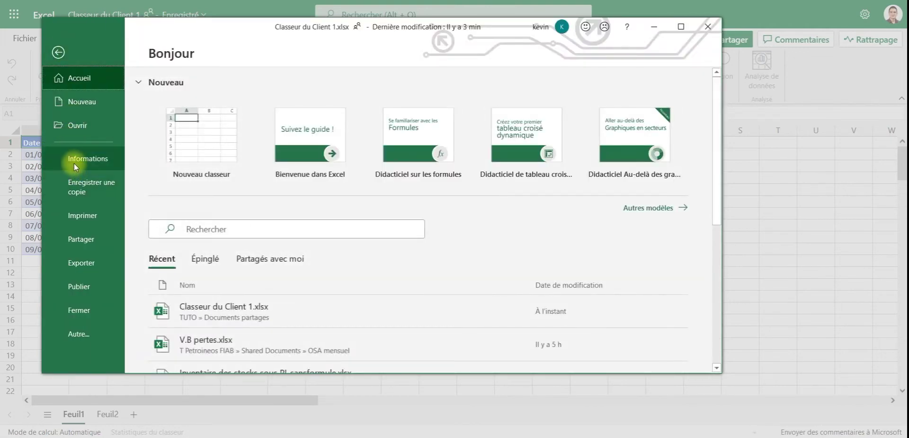
{"action": "left_click", "coordinate": [74, 162]}
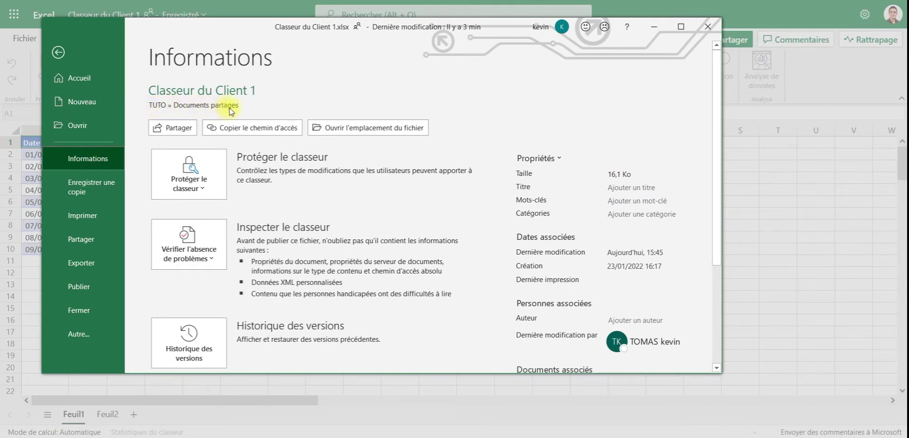
{"action": "left_click", "coordinate": [239, 131]}
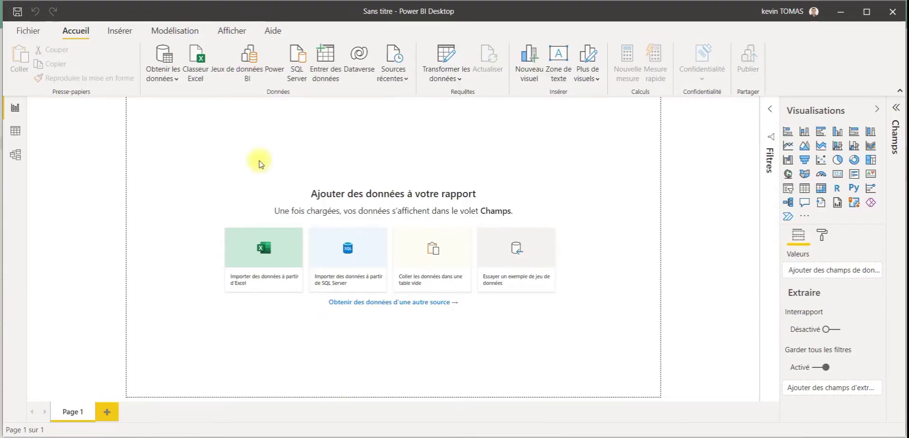
Step: Start a Web data source and paste the copied workbook path as its URL
{"action": "left_click", "coordinate": [163, 75]}
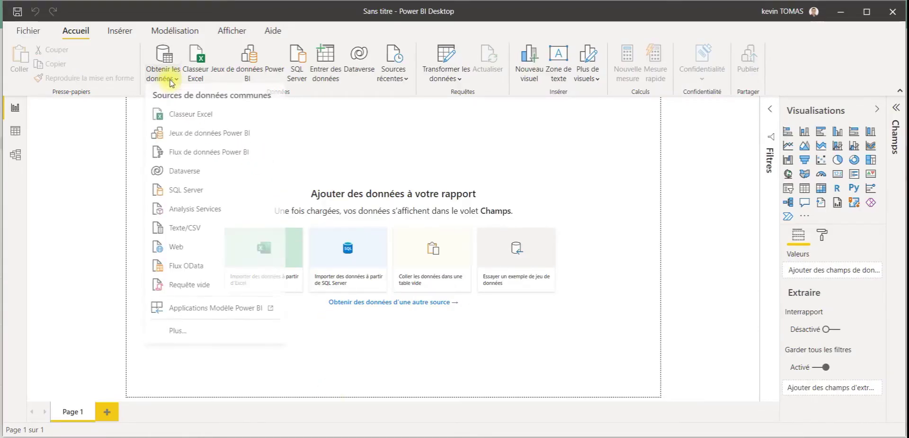
{"action": "left_click", "coordinate": [181, 253]}
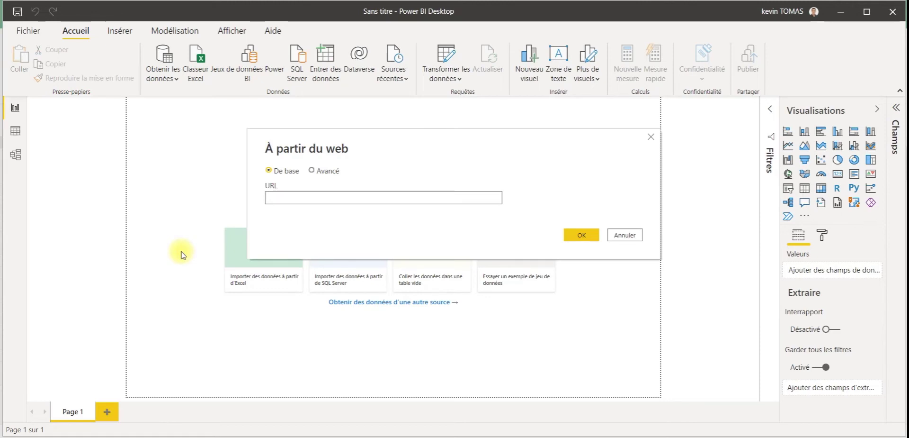
{"action": "key", "text": "ctrl+v"}
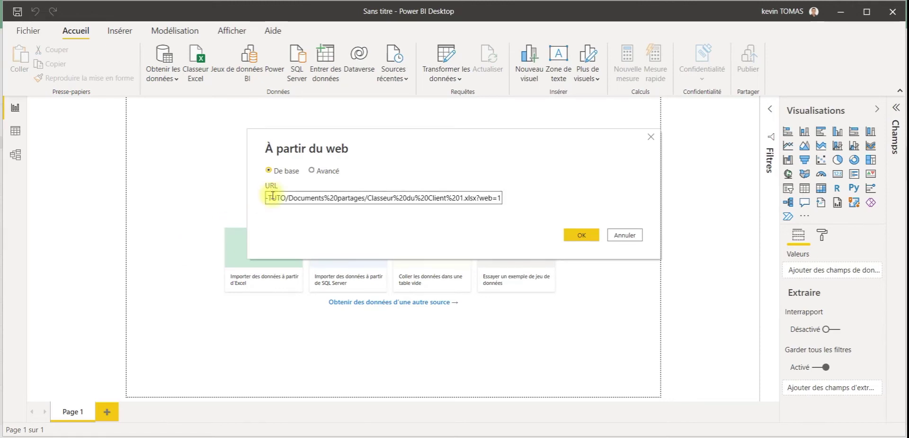
Step: Delete '?web=1' so the URL ends at .xlsx, and confirm the source
{"action": "left_click_drag", "start_coordinate": [267, 198], "coordinate": [237, 199]}
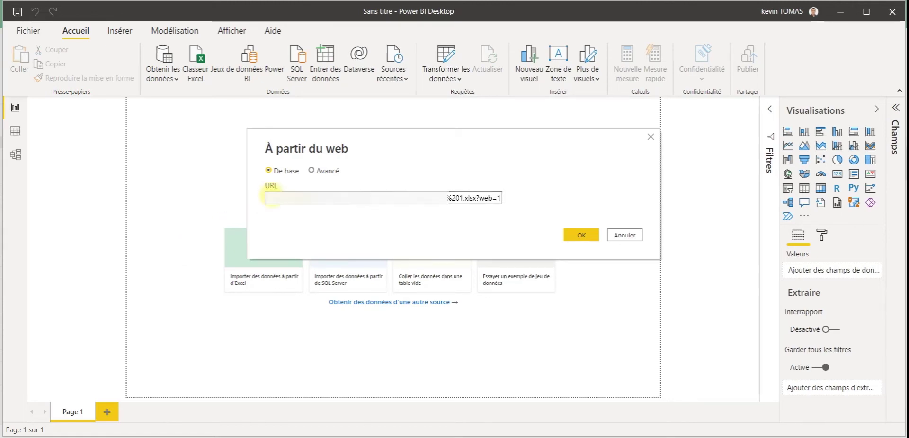
{"action": "left_click", "coordinate": [273, 199]}
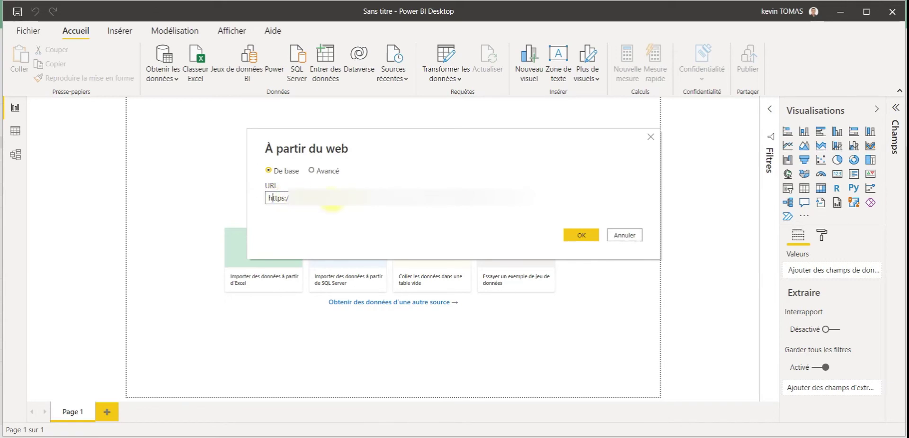
{"action": "left_click_drag", "start_coordinate": [331, 201], "coordinate": [475, 202]}
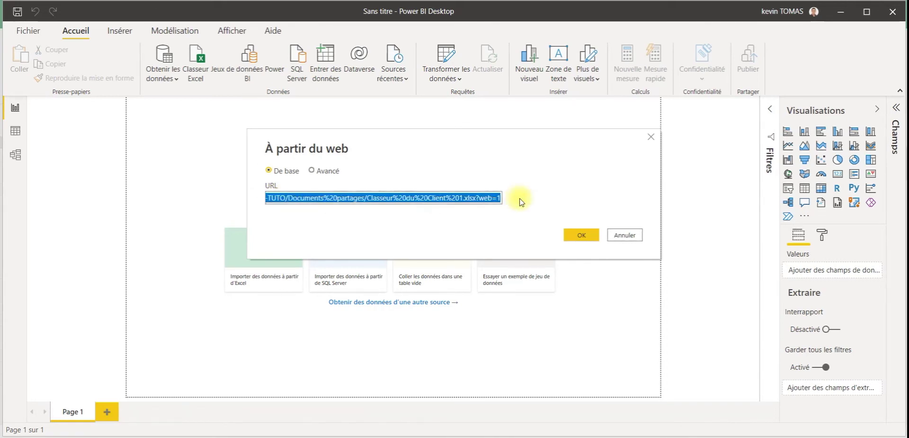
{"action": "left_click", "coordinate": [475, 202]}
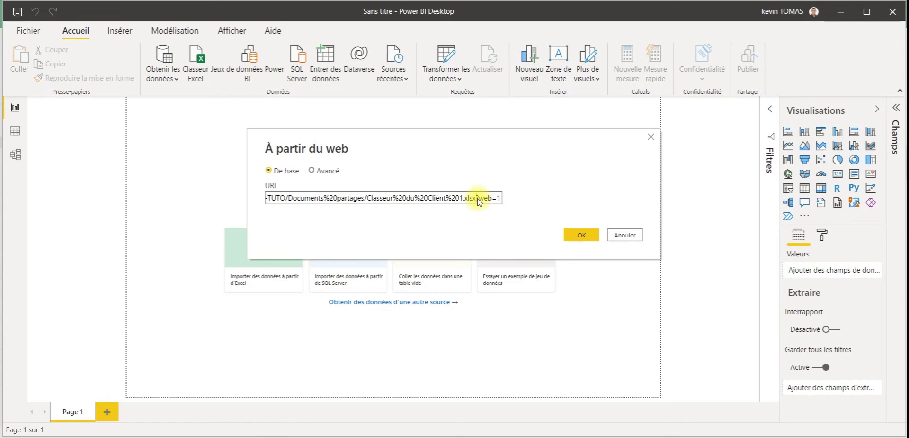
{"action": "left_click_drag", "start_coordinate": [476, 199], "coordinate": [506, 203]}
{"action": "key", "text": "Delete"}
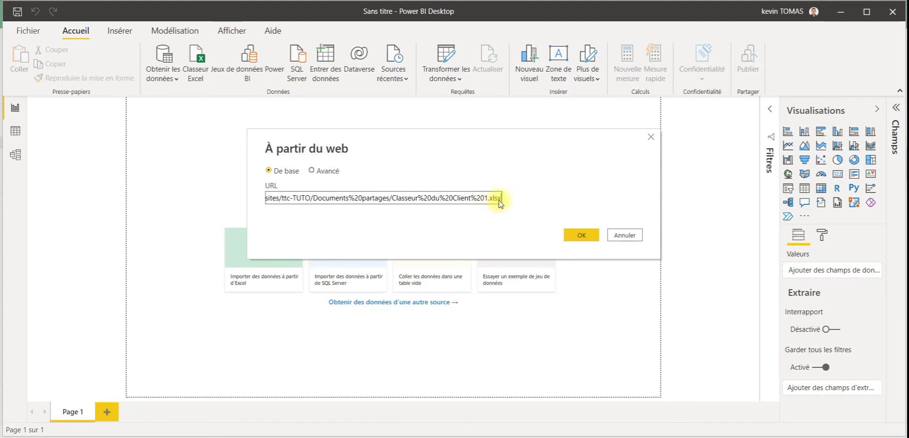
{"action": "left_click", "coordinate": [580, 236]}
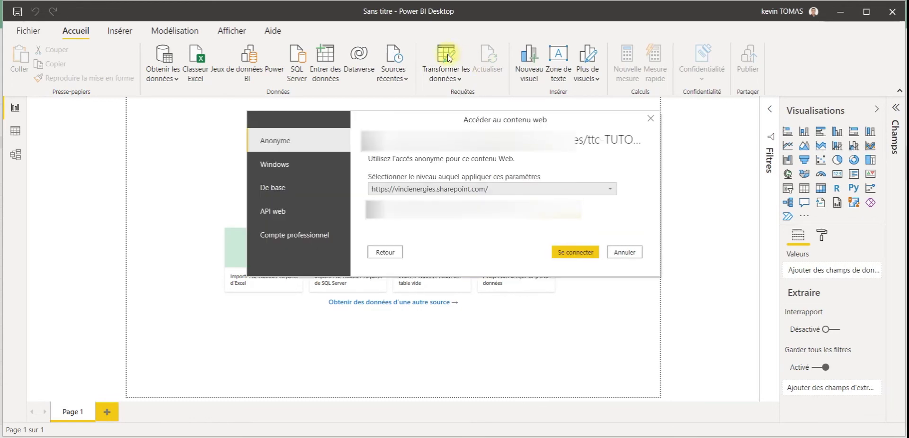
Step: Authenticate with Compte professionnel and connect, opening the Navigator with Feuil1 and Feuil2
{"action": "left_click", "coordinate": [307, 236]}
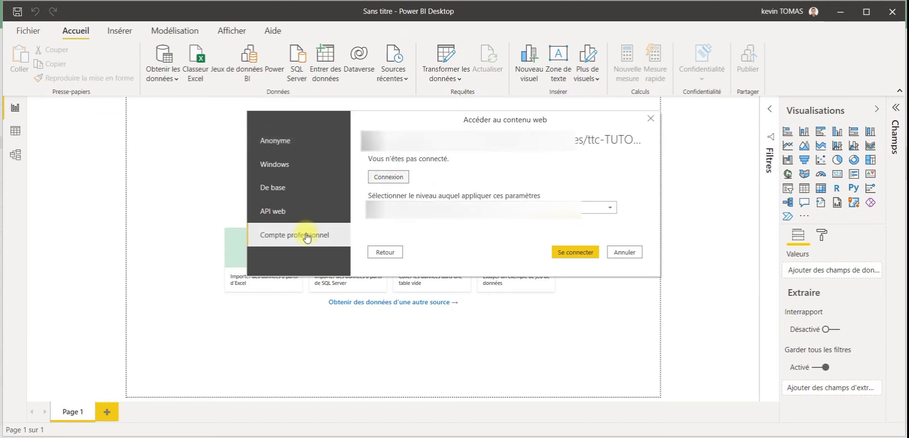
{"action": "left_click", "coordinate": [389, 176]}
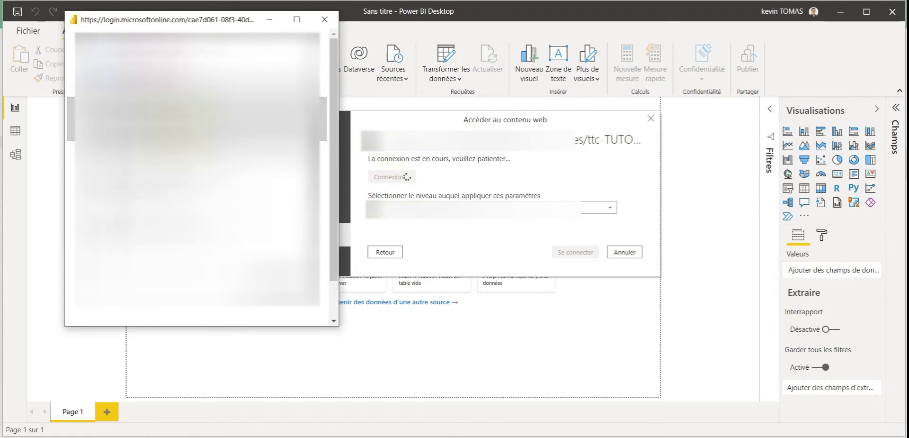
{"action": "left_click", "coordinate": [582, 254]}
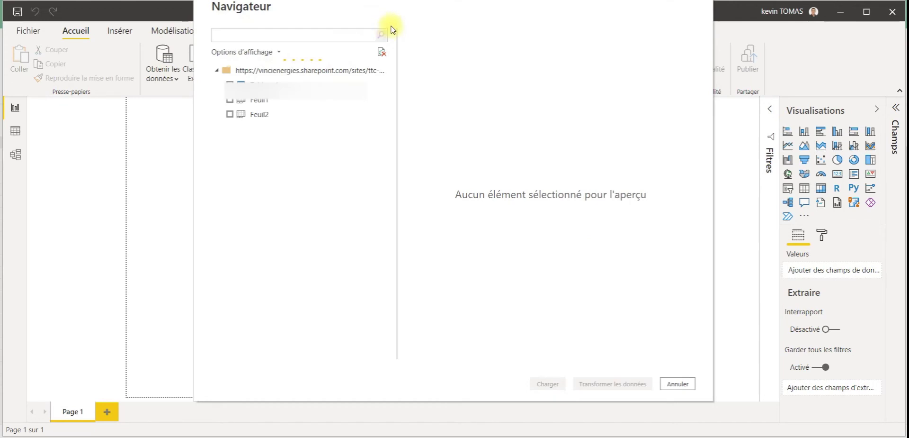
Step: Preview Feuil1 and Tableau1, tick only Tableau1, and load it
{"action": "left_click_drag", "start_coordinate": [399, 20], "coordinate": [395, 44]}
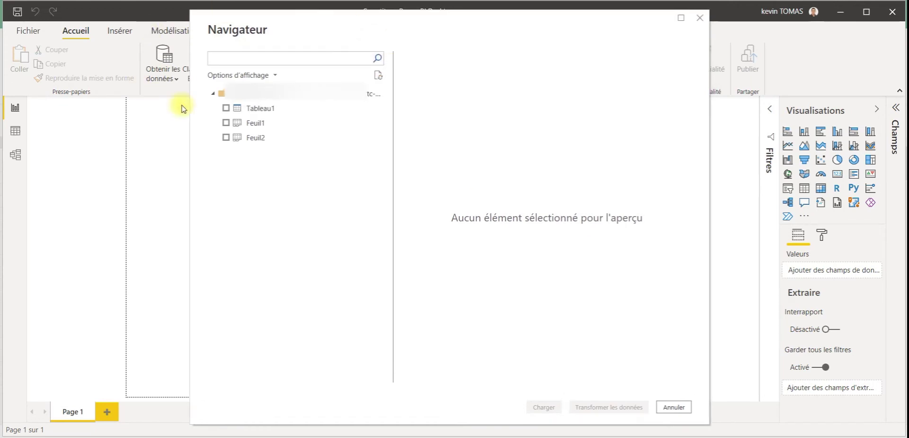
{"action": "left_click", "coordinate": [254, 125]}
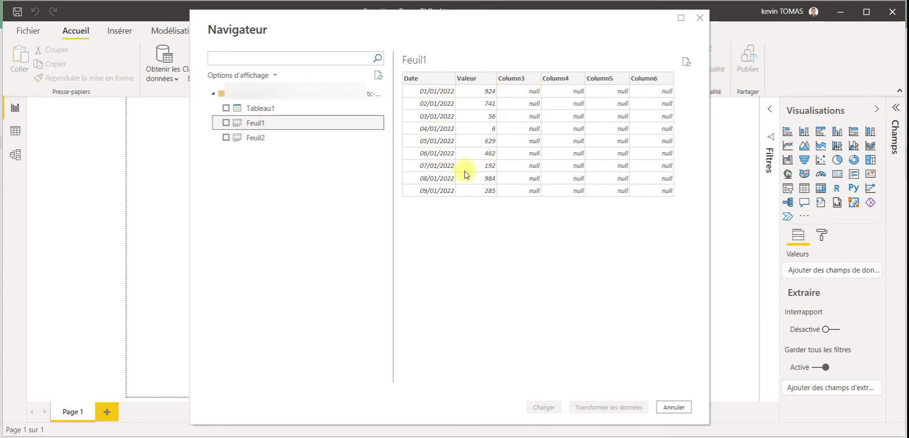
{"action": "left_click", "coordinate": [256, 109]}
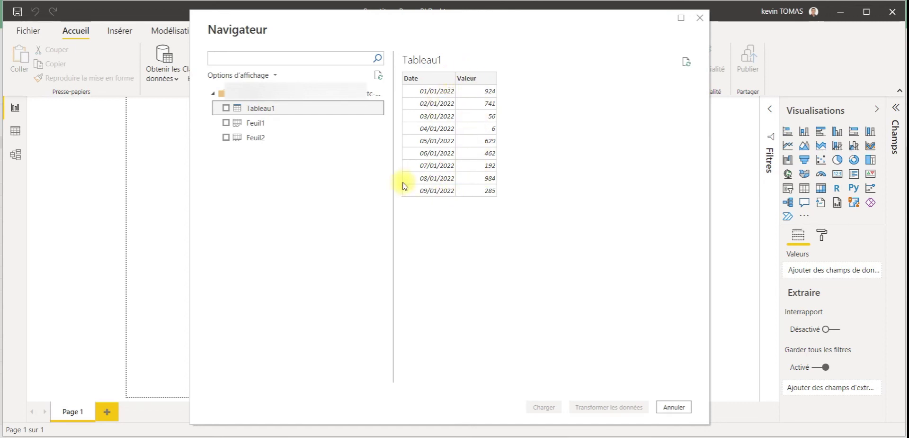
{"action": "left_click", "coordinate": [256, 124]}
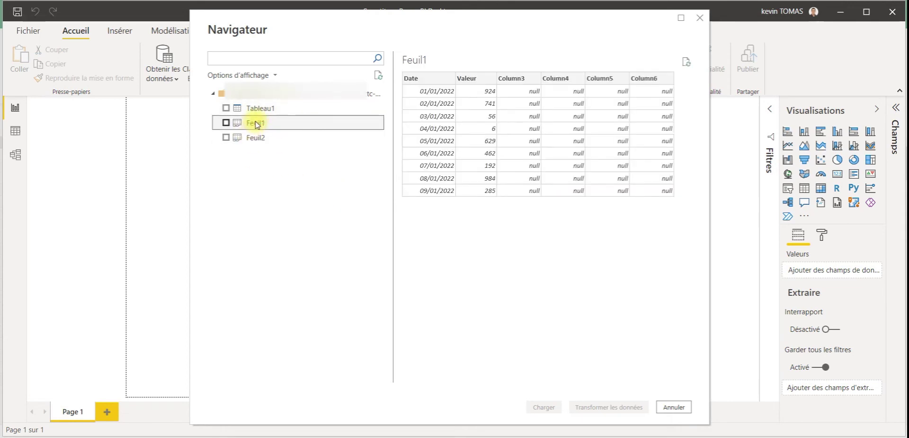
{"action": "left_click", "coordinate": [226, 123]}
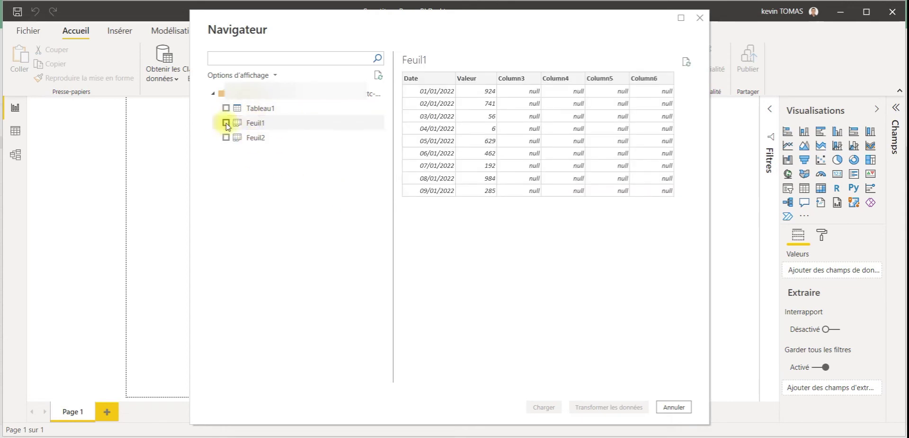
{"action": "left_click", "coordinate": [226, 108]}
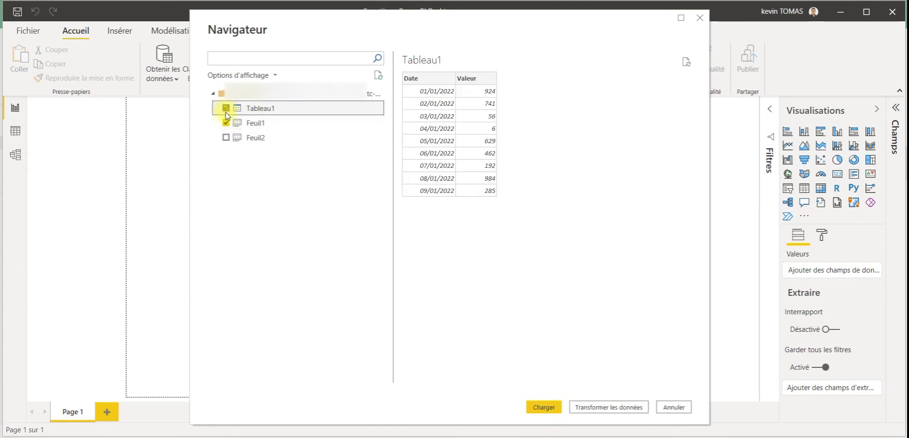
{"action": "left_click", "coordinate": [225, 123]}
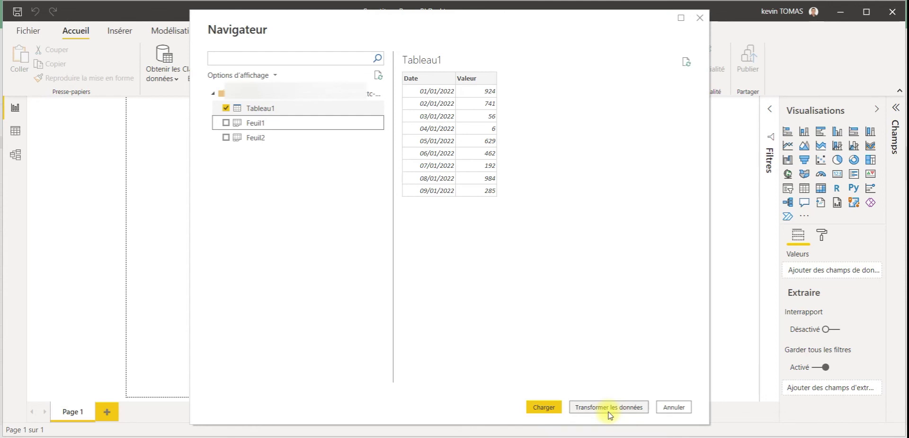
{"action": "left_click", "coordinate": [547, 408]}
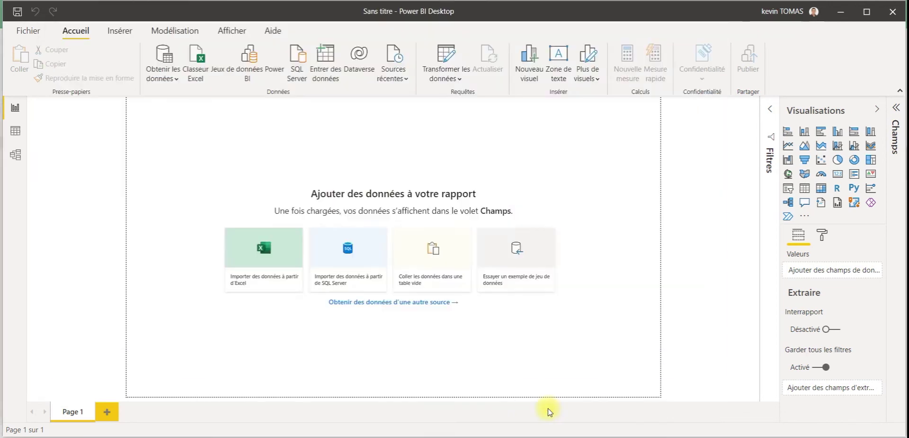
Step: Insert a Table visual with Date and Valeur, showing Date as plain dates instead of a hierarchy
{"action": "left_click", "coordinate": [905, 134]}
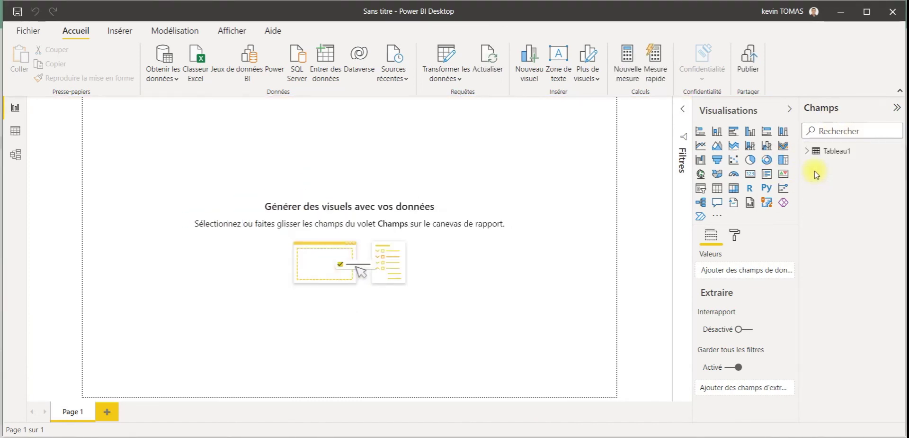
{"action": "left_click", "coordinate": [808, 152]}
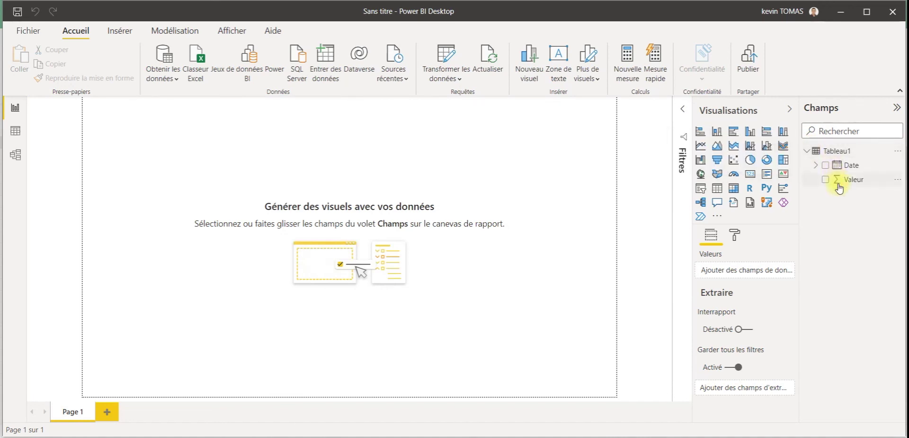
{"action": "left_click", "coordinate": [717, 190]}
{"action": "mouse_move", "coordinate": [834, 165]}
{"action": "left_mouse_down"}
{"action": "mouse_move", "coordinate": [788, 214]}
{"action": "mouse_move", "coordinate": [757, 272]}
{"action": "left_mouse_up"}
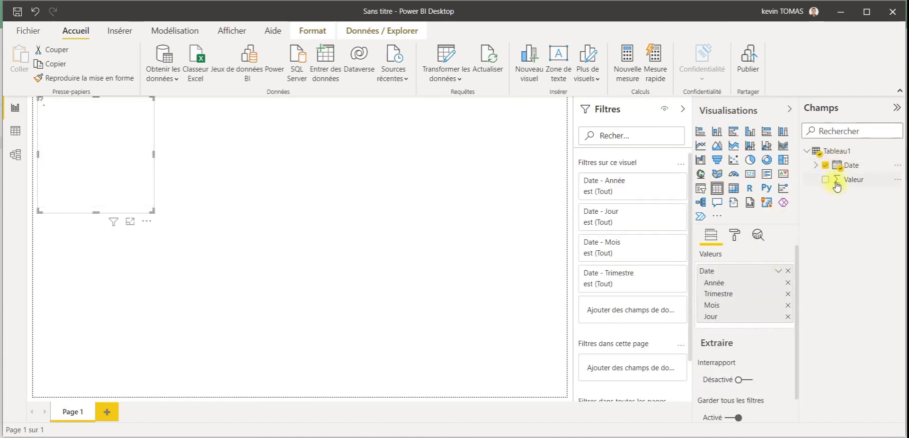
{"action": "left_click_drag", "start_coordinate": [838, 185], "coordinate": [741, 327]}
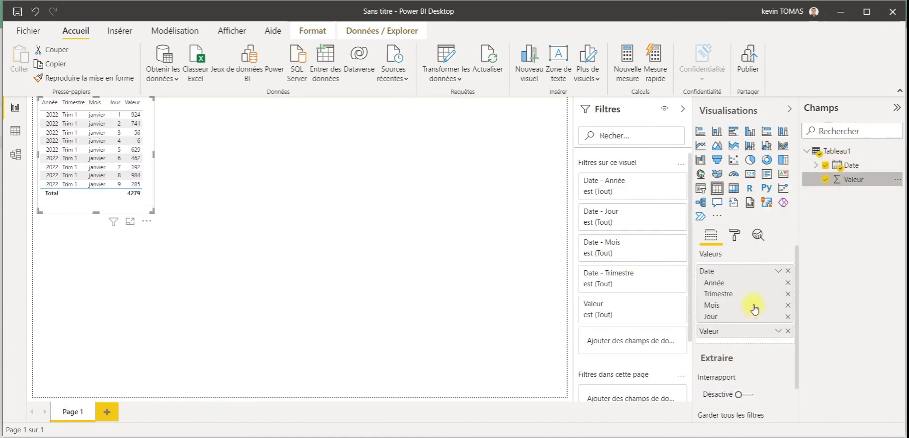
{"action": "left_click", "coordinate": [778, 271]}
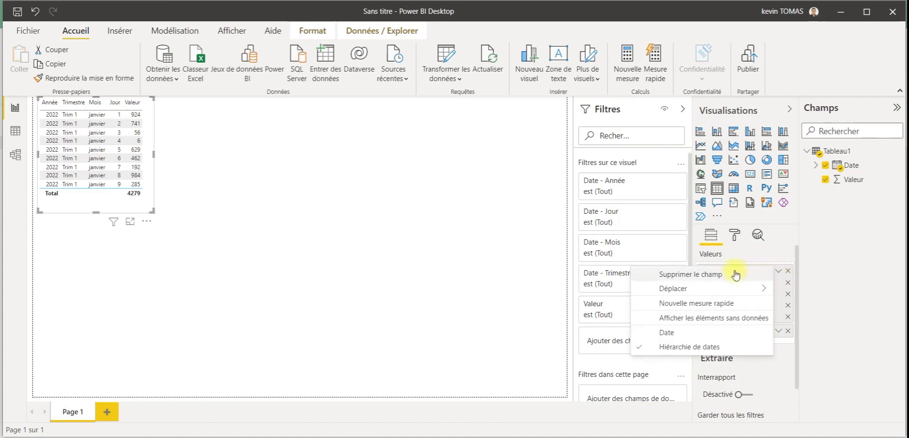
{"action": "left_click", "coordinate": [670, 337]}
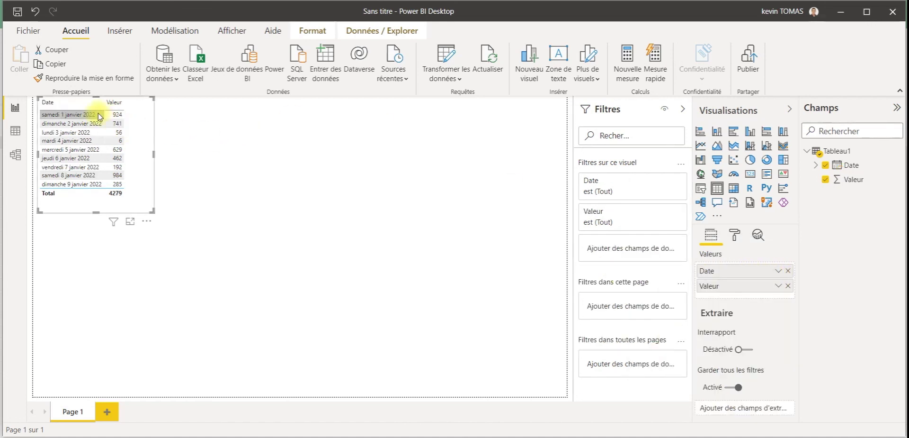